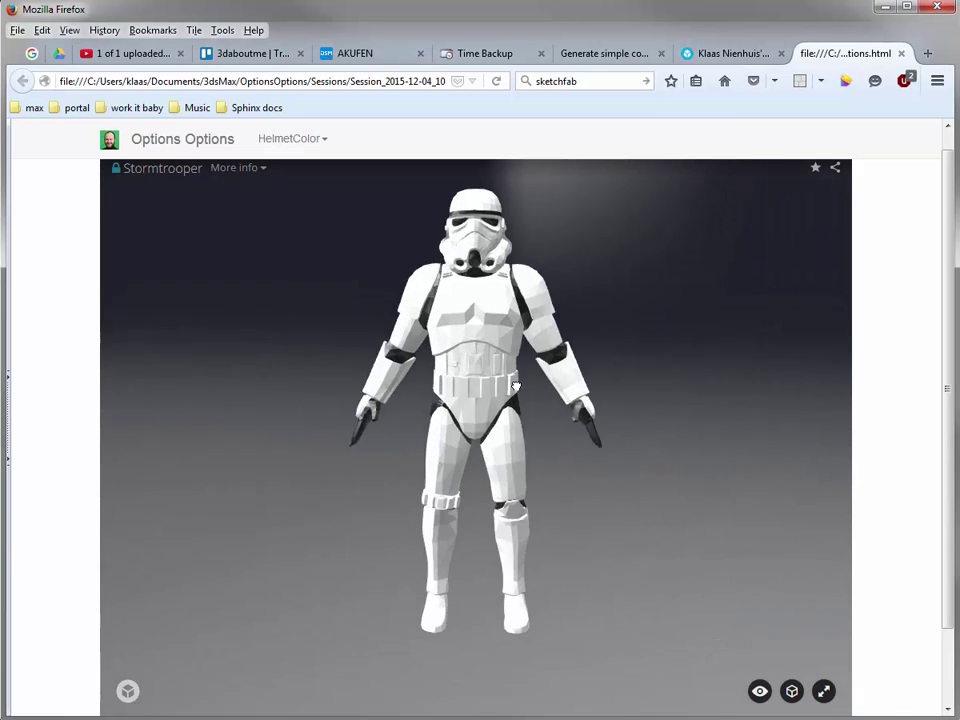
# Step: Preview White and Pink HelmetColor options, then set the helmet to Lime and reframe the trooper
pyautogui.moveTo(709, 423)
pyautogui.mouseDown()
pyautogui.moveTo(658, 369)
pyautogui.moveTo(480, 330)
pyautogui.mouseUp()
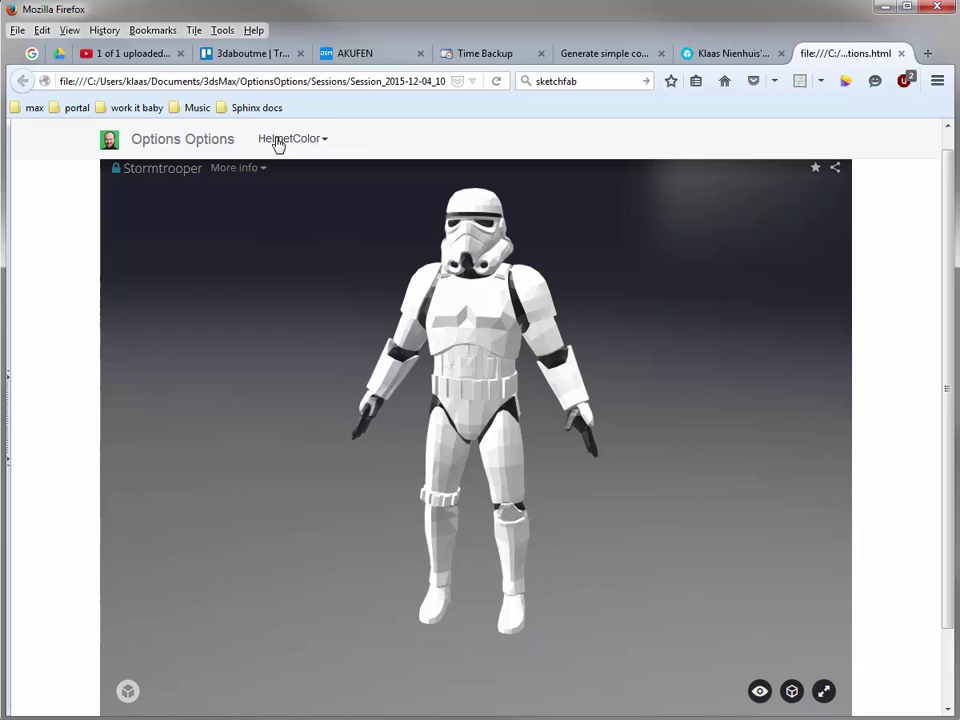
pyautogui.click(278, 140)
pyautogui.click(279, 195)
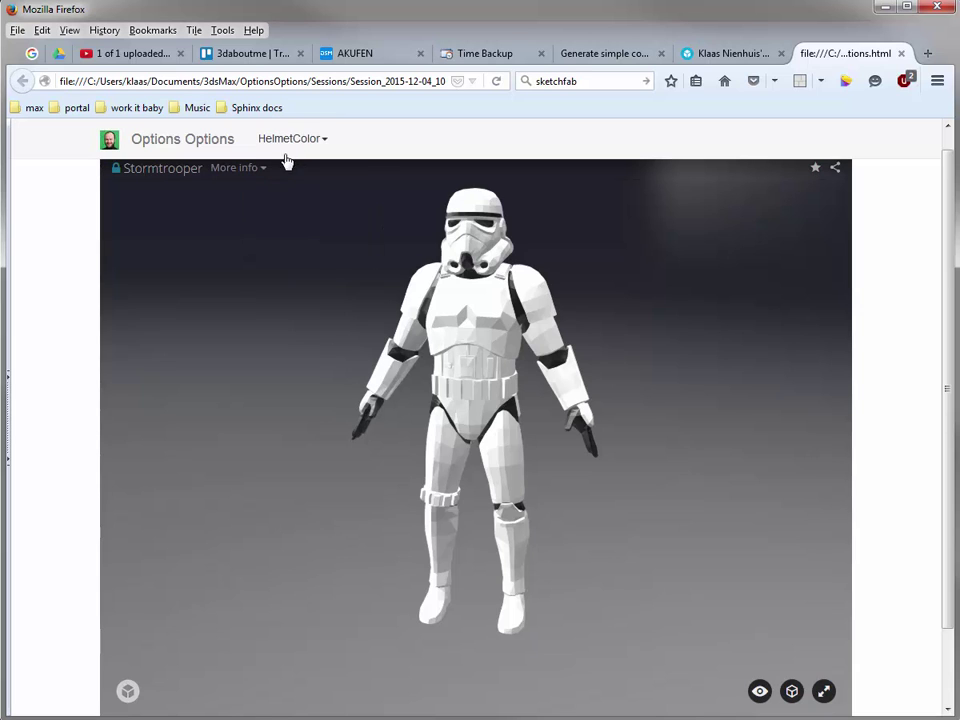
pyautogui.click(287, 142)
pyautogui.click(273, 215)
pyautogui.click(296, 142)
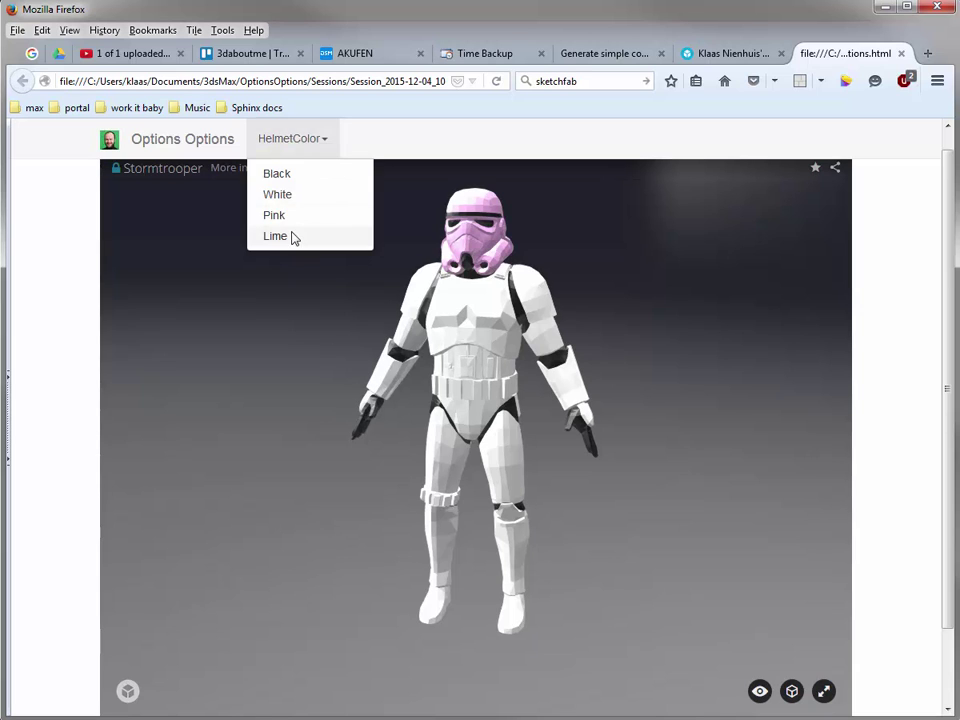
pyautogui.click(275, 236)
pyautogui.moveTo(328, 249); pyautogui.dragTo(463, 335)
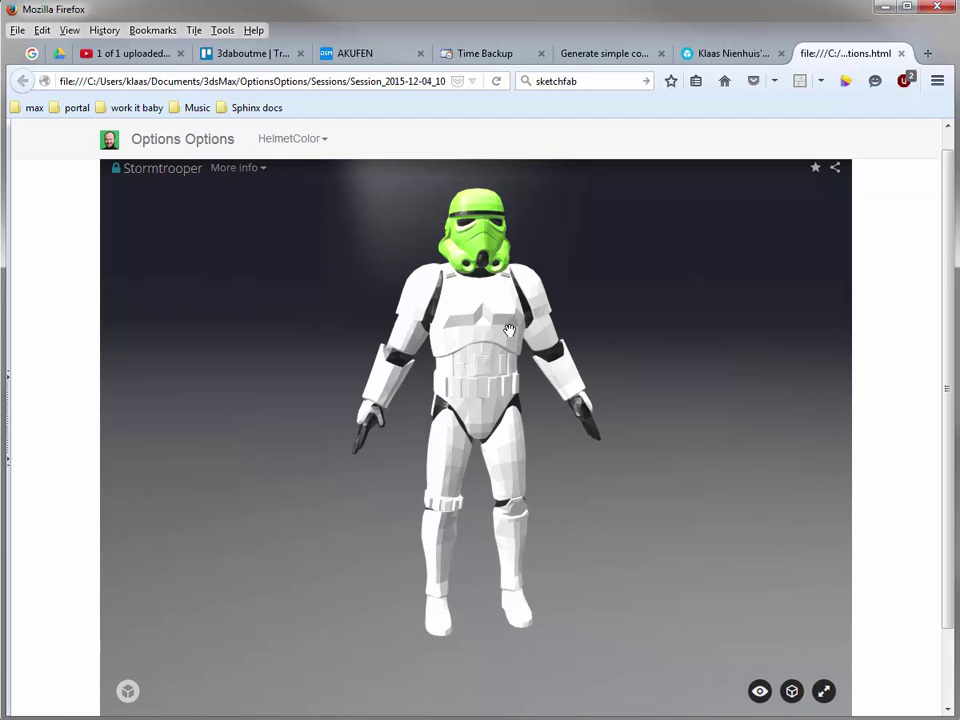
pyautogui.doubleClick(639, 461)
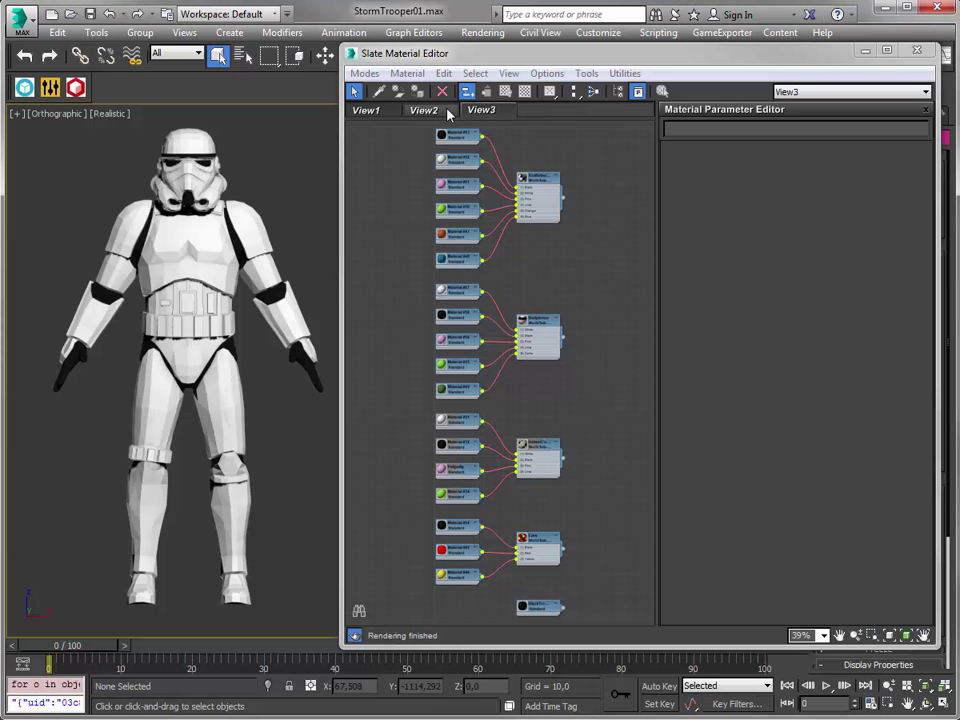
# Step: Show the View2 graph and select the HelmetColor node to list White, Black, Pink and Lime
pyautogui.click(424, 110)
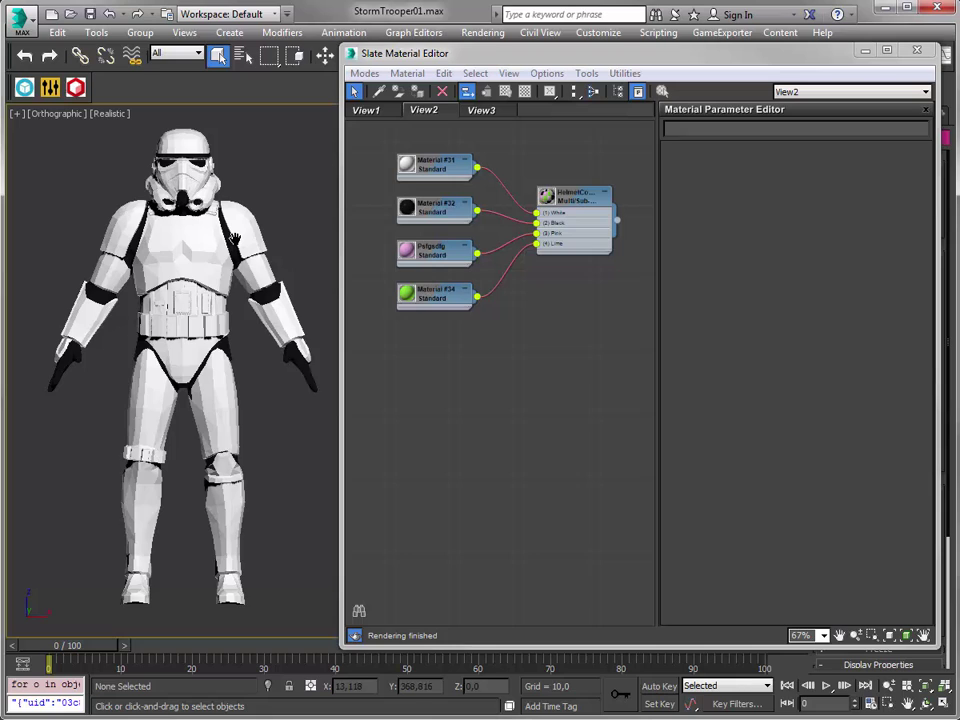
pyautogui.moveTo(451, 237); pyautogui.dragTo(446, 291, button='middle')
pyautogui.scroll(2, 446, 291)
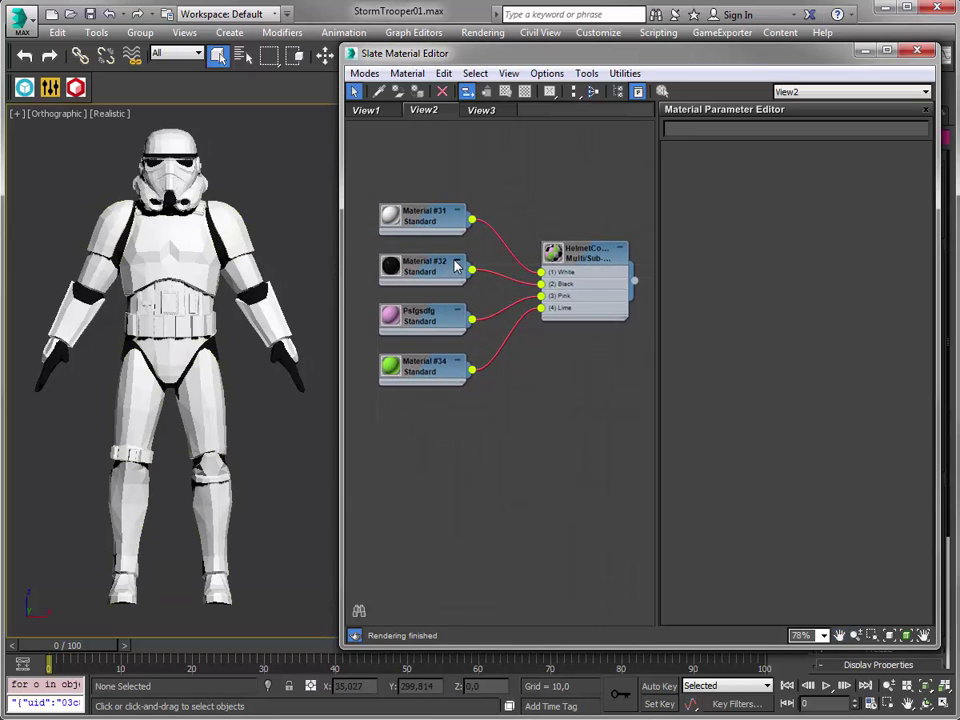
pyautogui.click(580, 252)
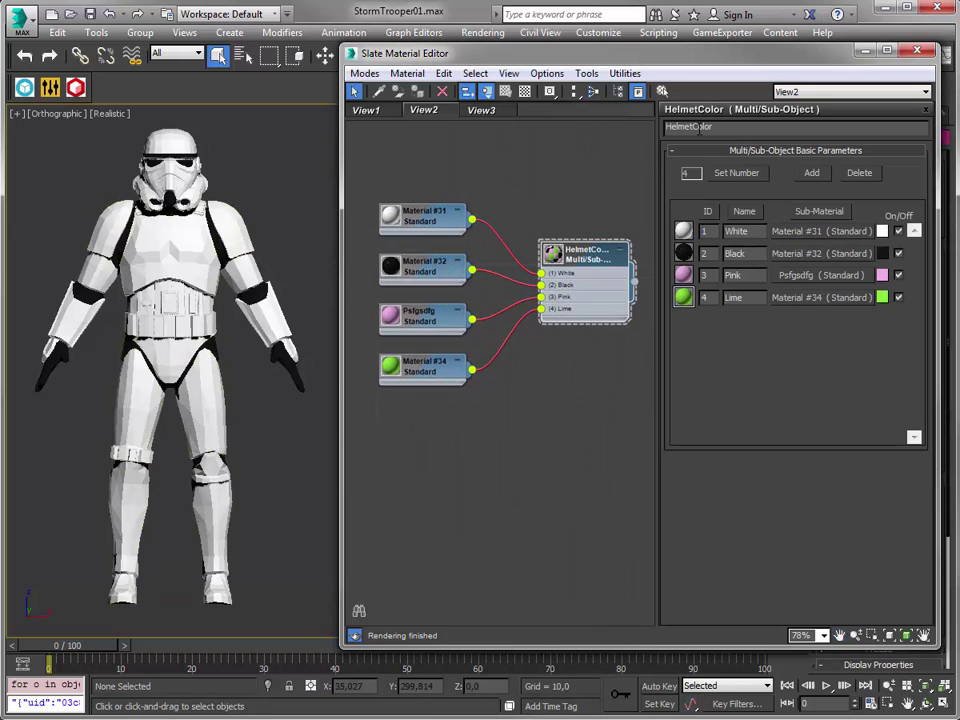
pyautogui.moveTo(733, 126); pyautogui.dragTo(657, 128)
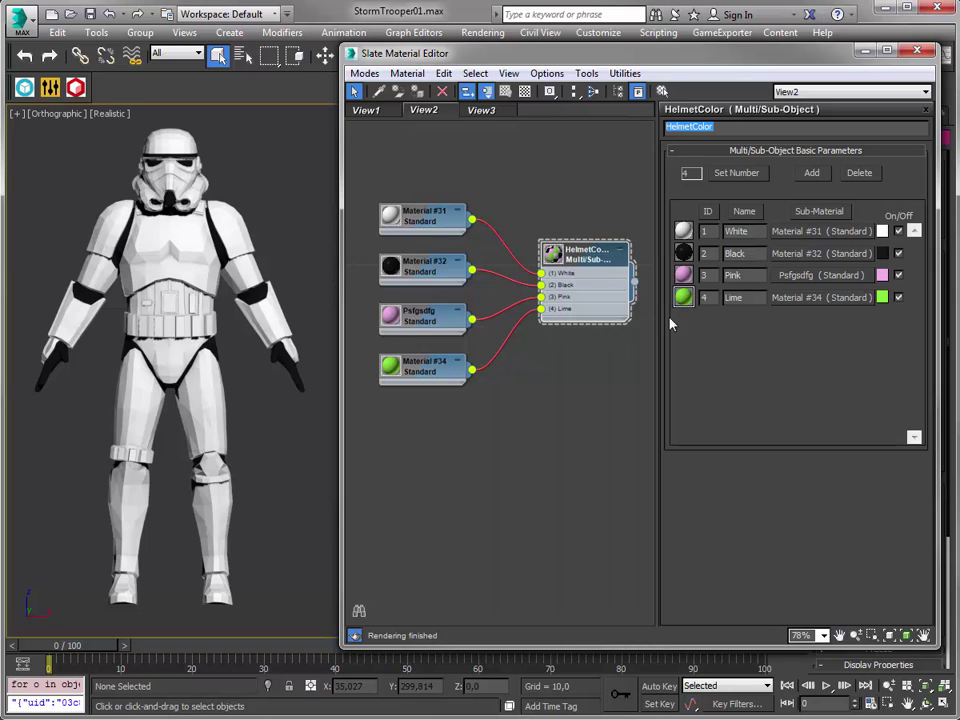
pyautogui.click(172, 168)
pyautogui.click(276, 178)
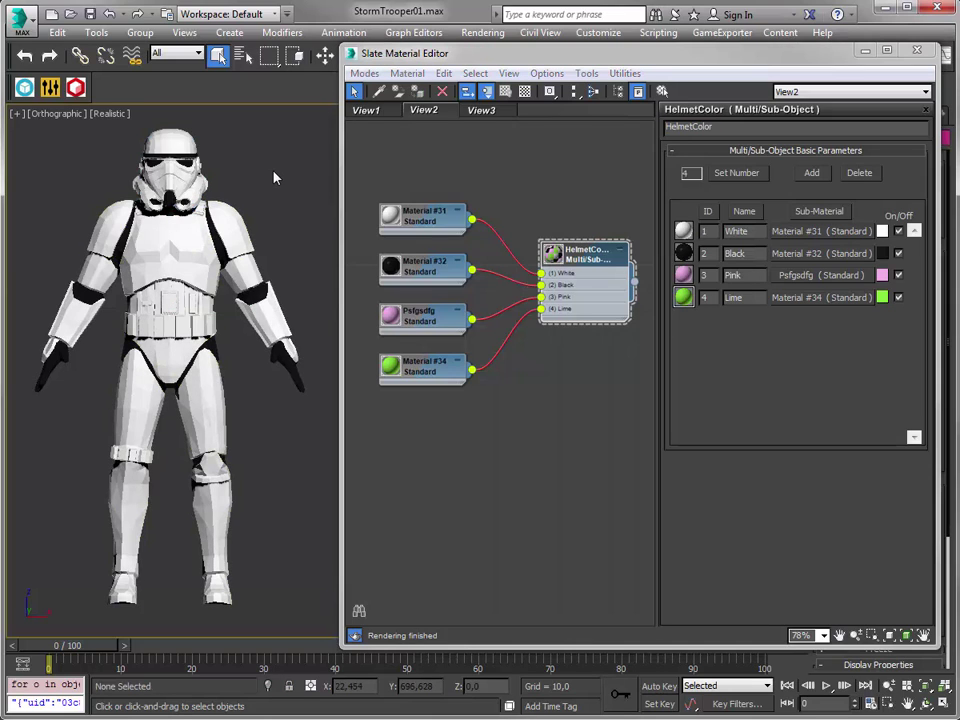
# Step: Display all option materials in View3 and inspect the Eyes material's sub-materials
pyautogui.click(488, 112)
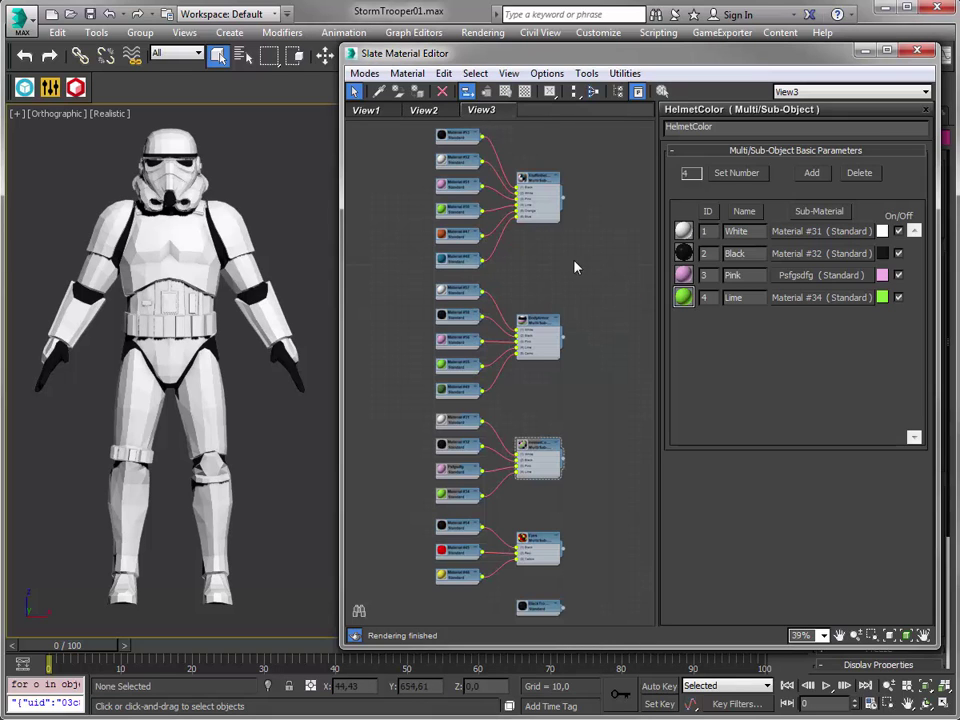
pyautogui.scroll(6, 550, 345)
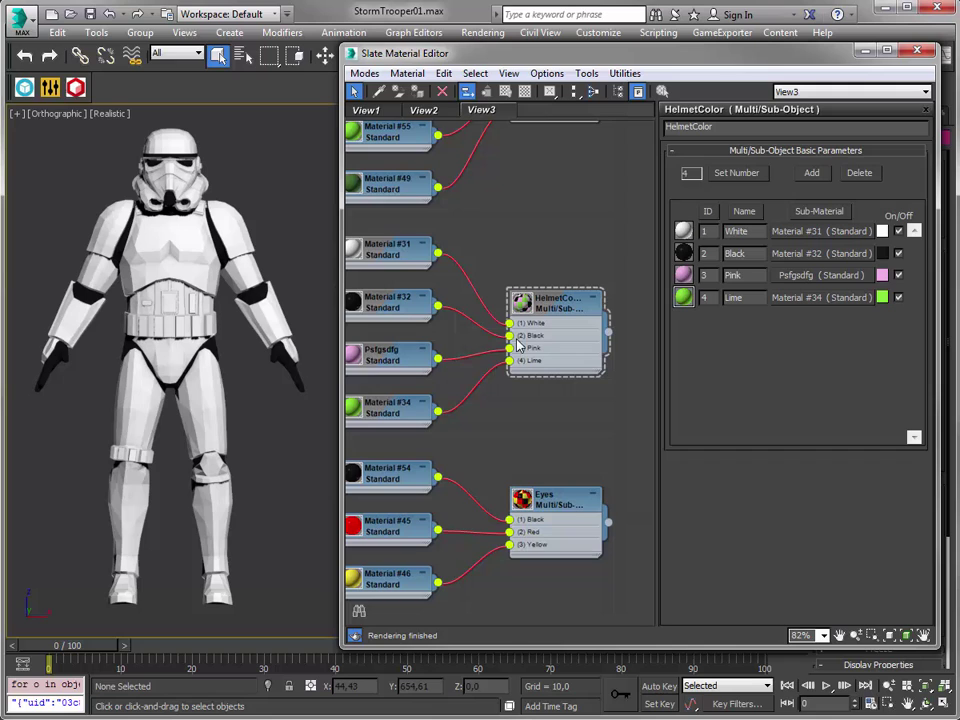
pyautogui.moveTo(508, 345); pyautogui.dragTo(528, 371, button='middle')
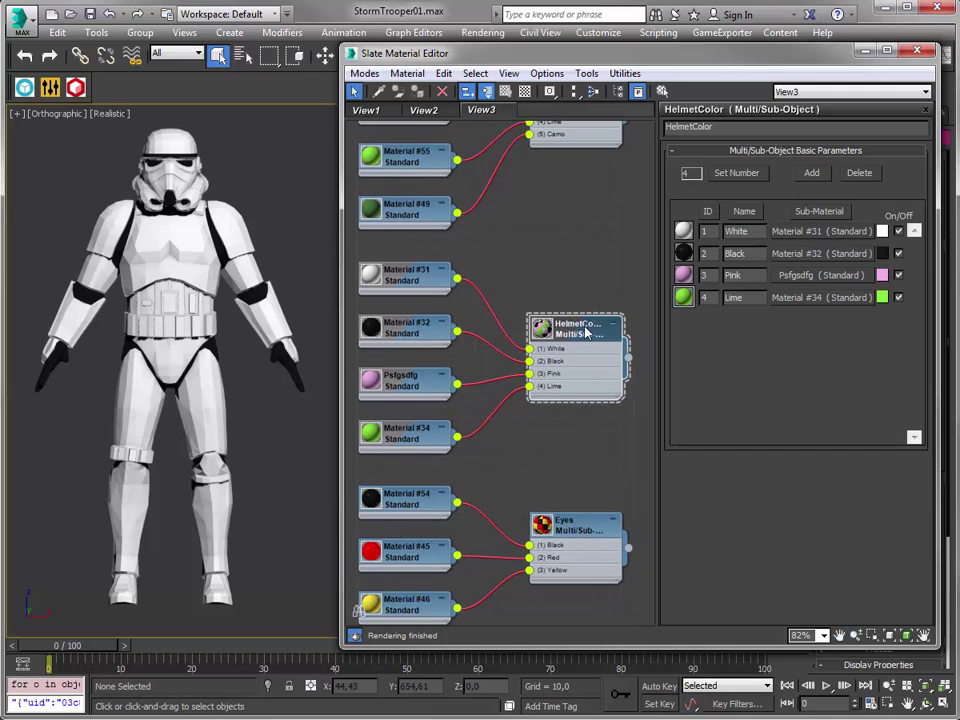
pyautogui.moveTo(538, 445); pyautogui.dragTo(540, 330, button='middle')
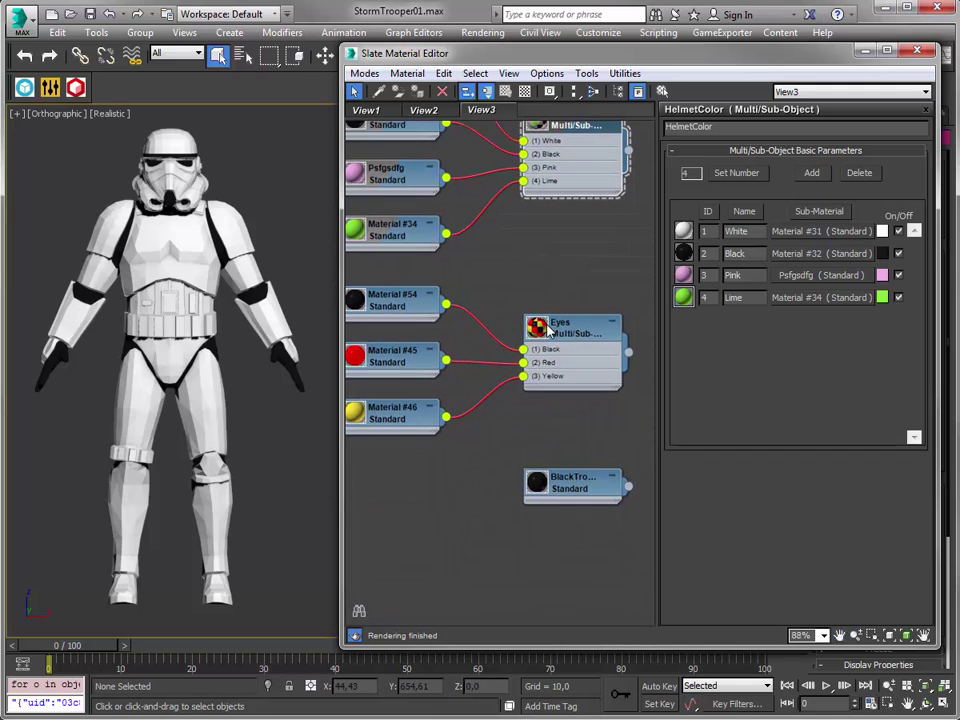
pyautogui.scroll(1, 546, 384)
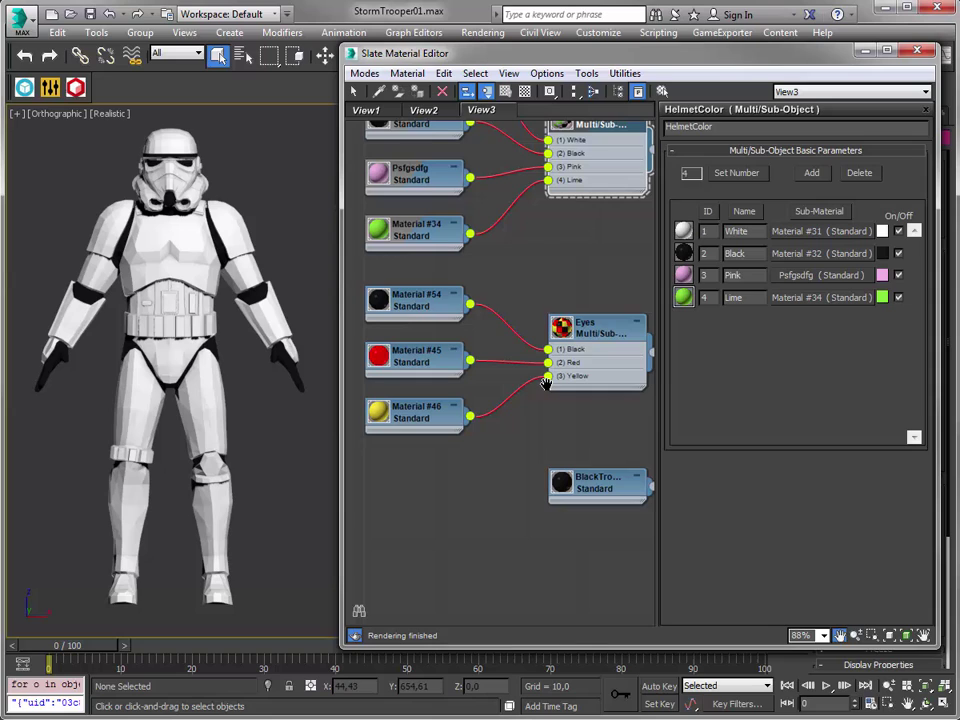
pyautogui.click(590, 330)
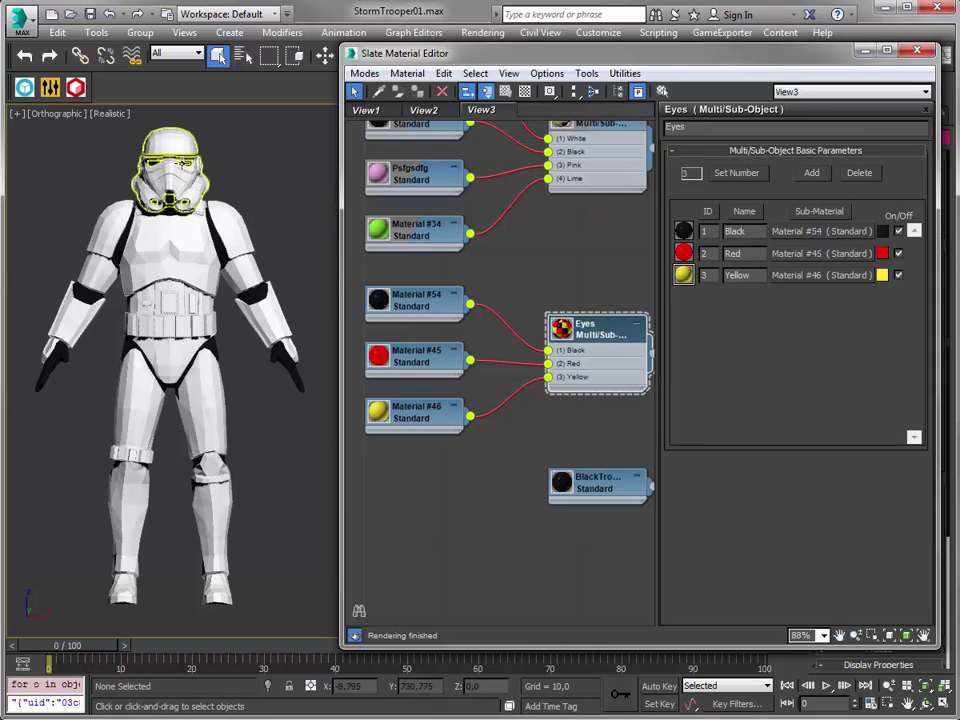
pyautogui.click(186, 162)
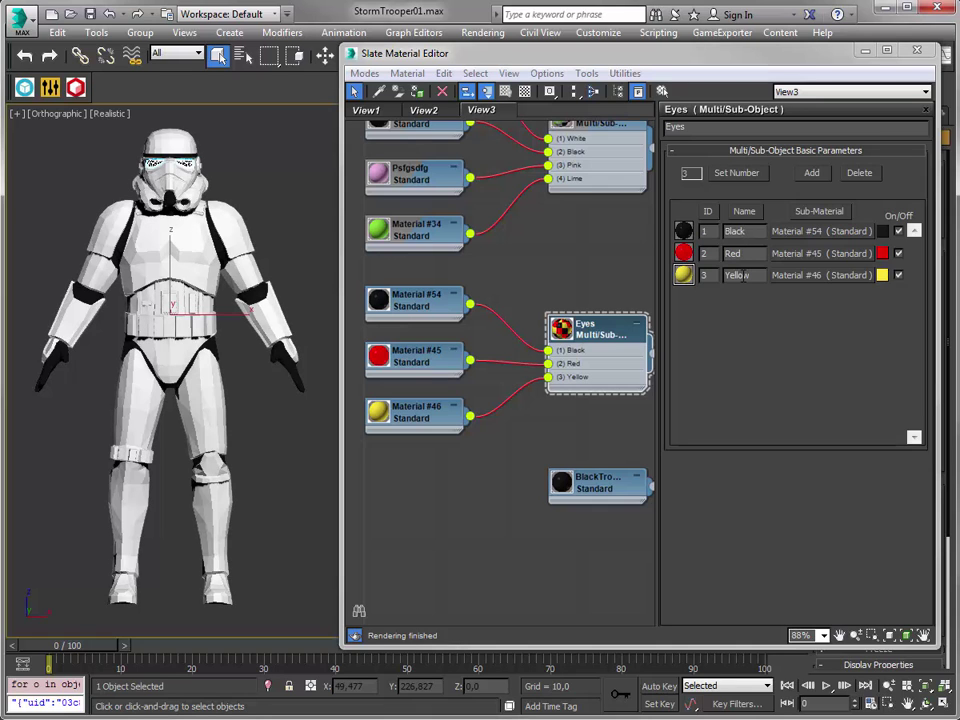
# Step: Select the BodyArmor node and highlight its Camo sub-material name
pyautogui.scroll(5, 531, 253)
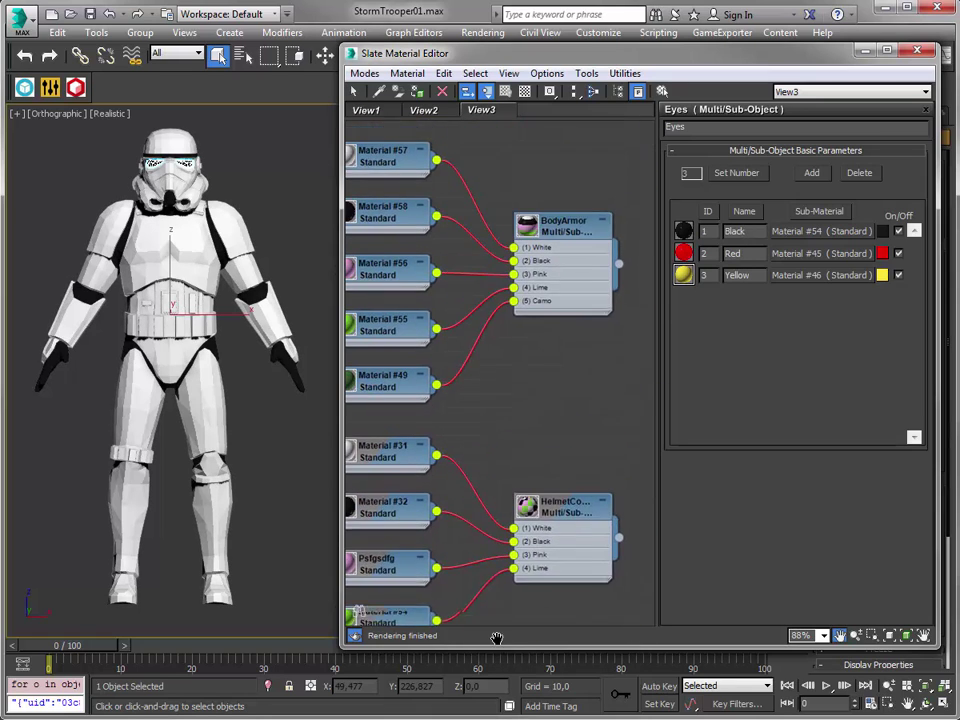
pyautogui.click(597, 243)
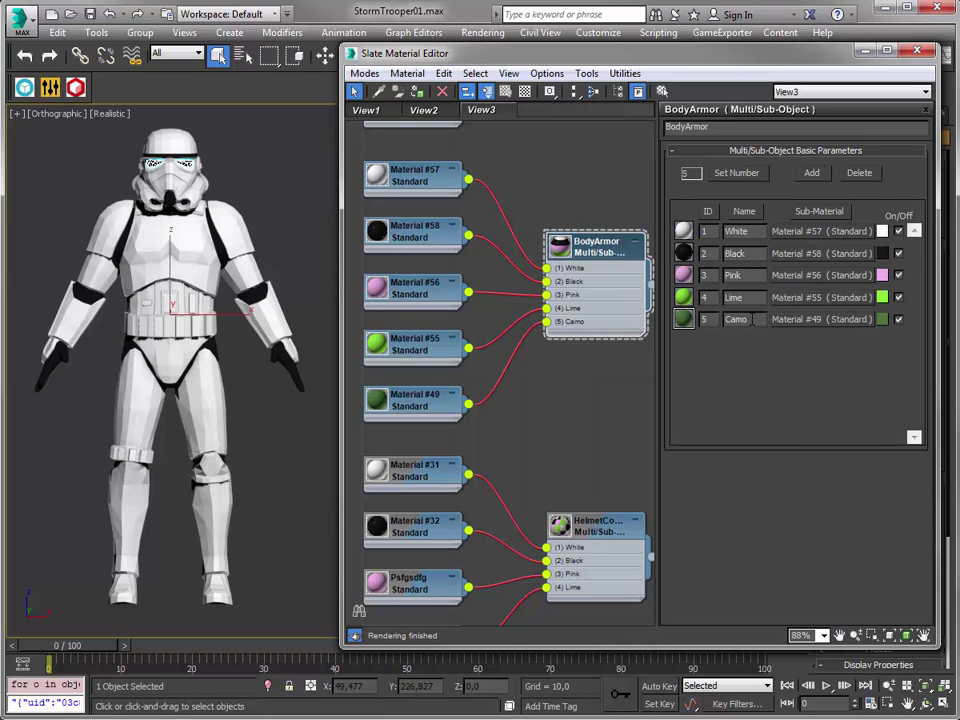
pyautogui.doubleClick(737, 320)
pyautogui.moveTo(560, 155); pyautogui.dragTo(561, 506, button='middle')
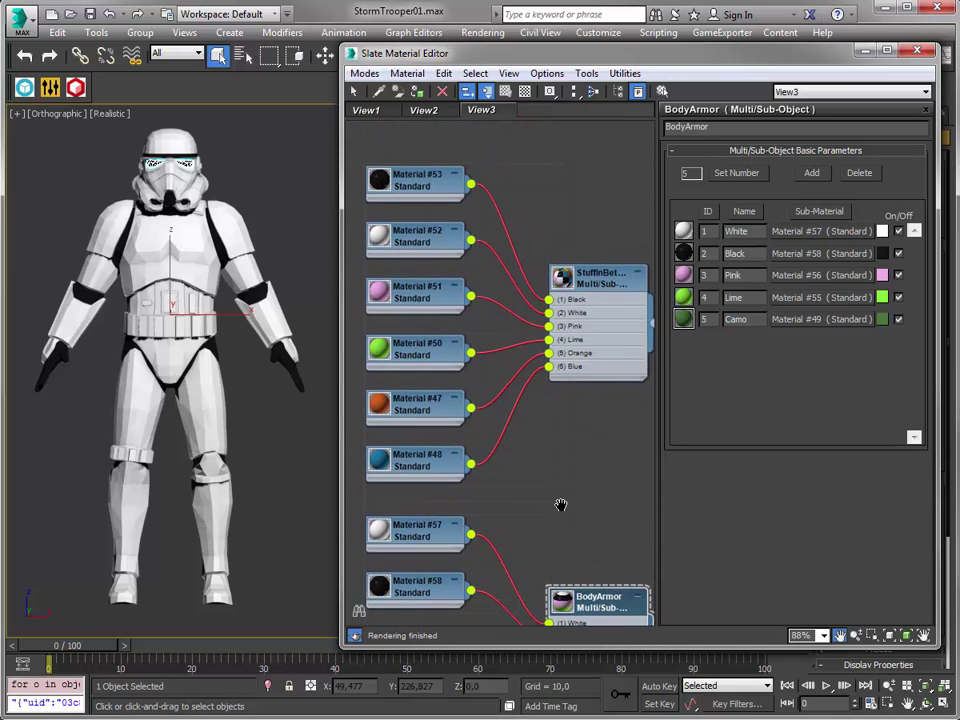
# Step: Rename the StuffInBetween multi/sub-object material to Padding
pyautogui.doubleClick(605, 286)
pyautogui.click(779, 122)
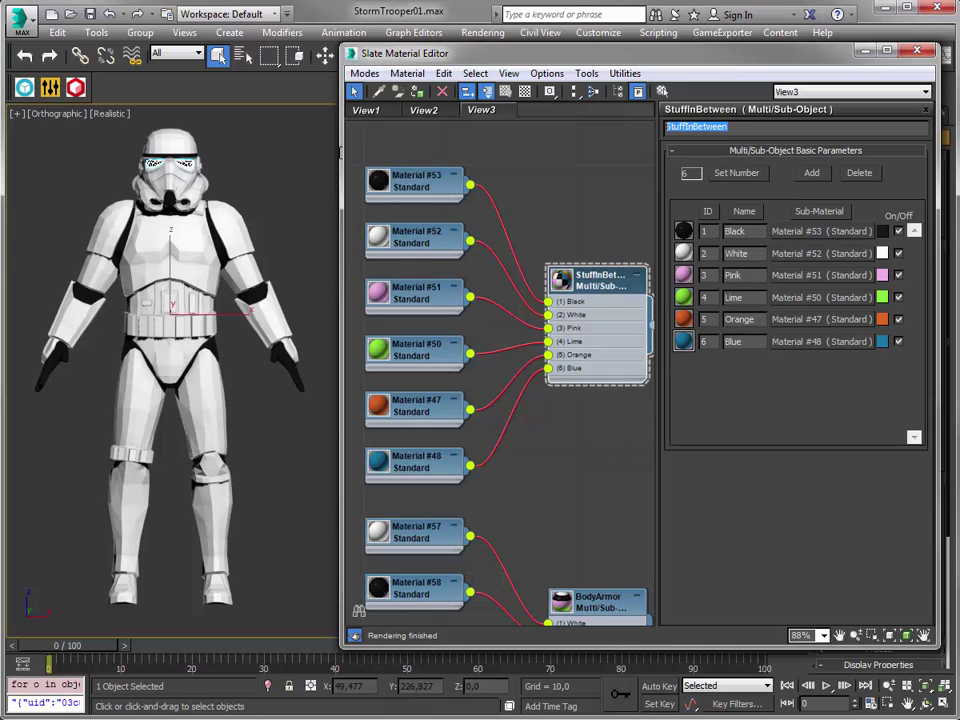
pyautogui.write('Padding')
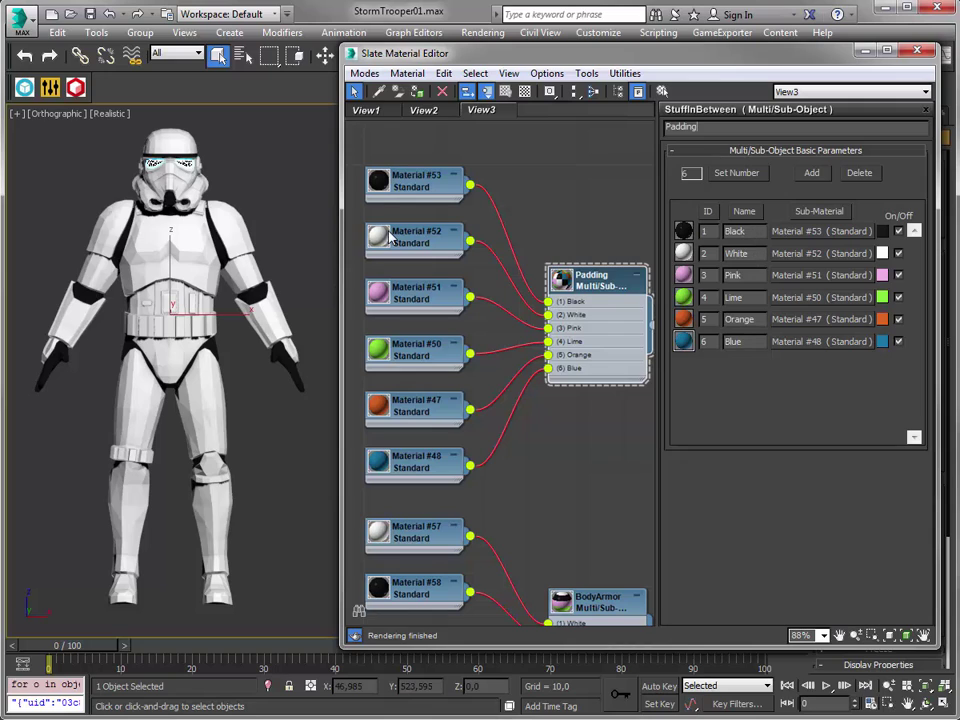
# Step: Zoom extents to fit every material node tree and select a BodyArmor tree material
pyautogui.click(889, 636)
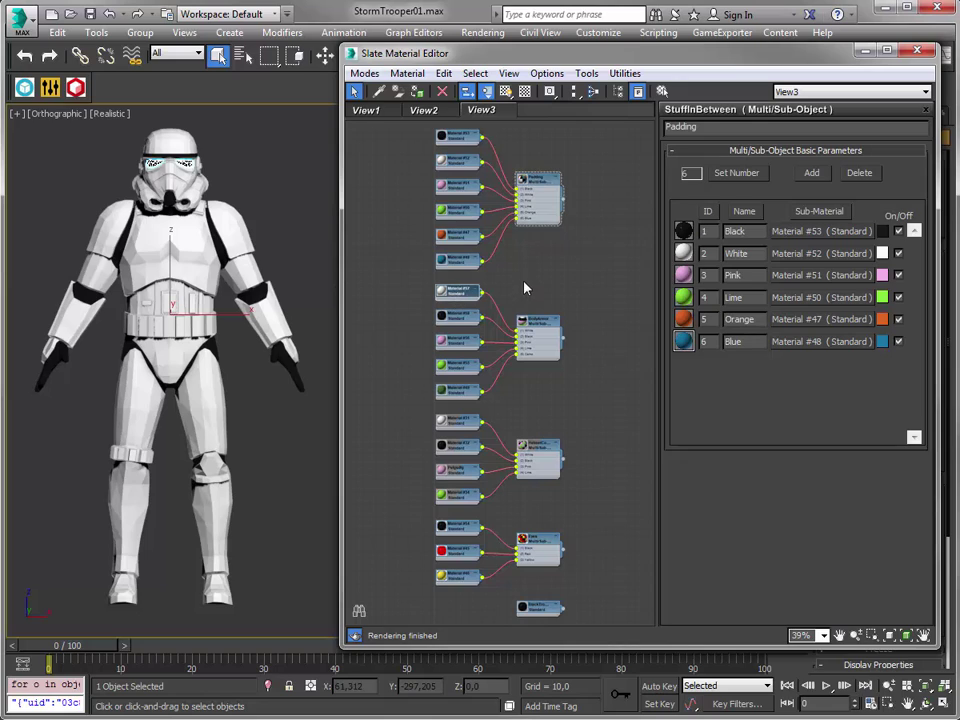
pyautogui.click(467, 297)
pyautogui.scroll(2, 543, 310)
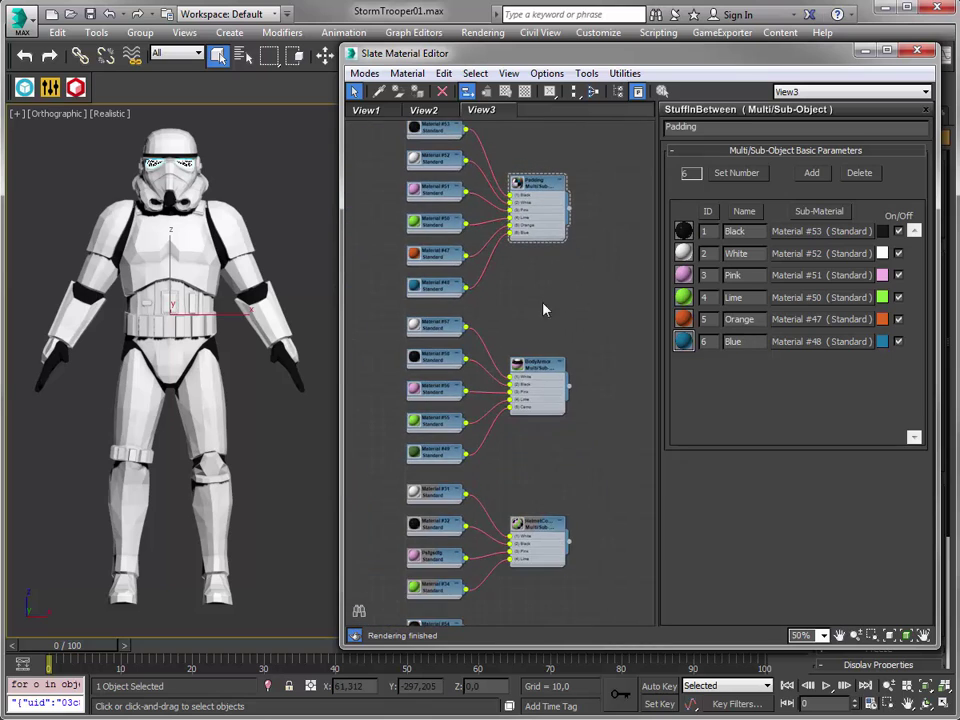
pyautogui.scroll(3, 518, 394)
pyautogui.scroll(-3, 525, 396)
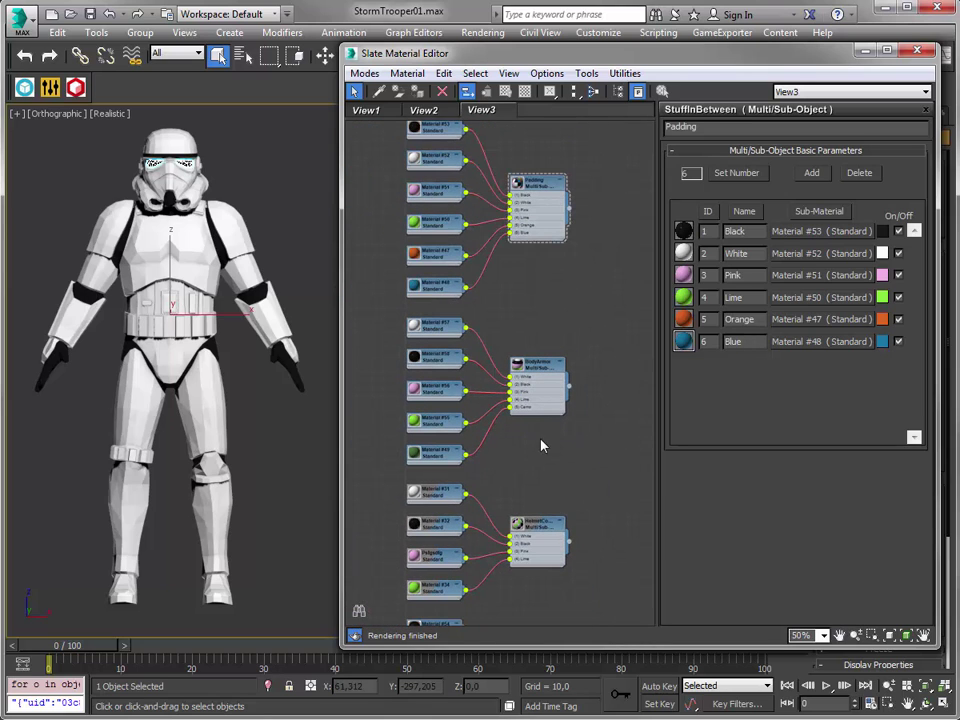
# Step: Deselect all, publish to Sketchfab, apply PBR settings, and open the configurator in Firefox
pyautogui.click(294, 197)
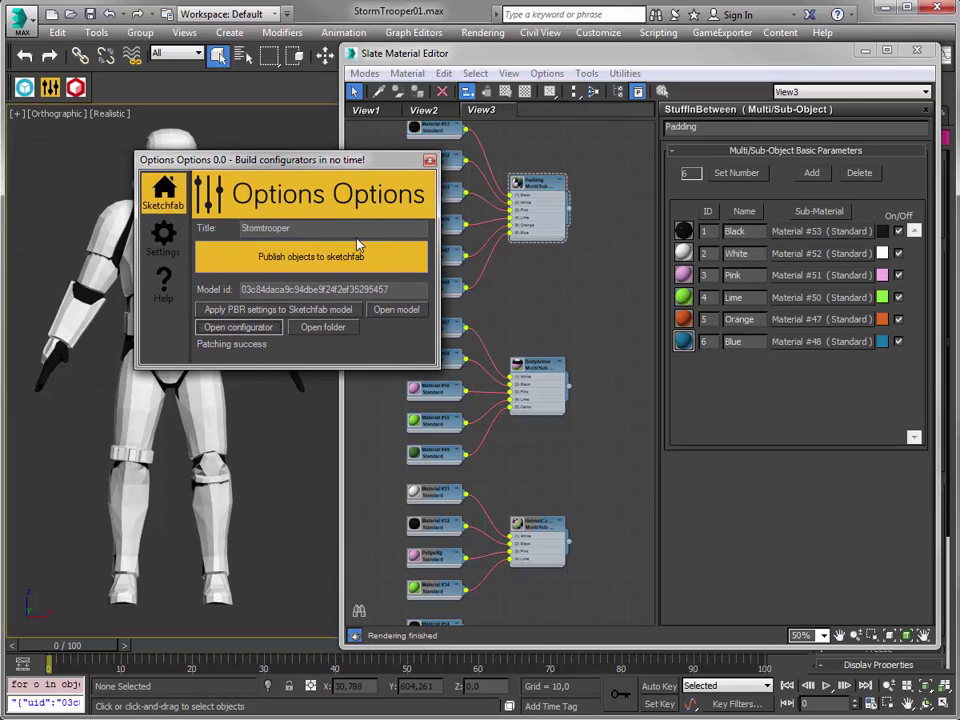
pyautogui.click(364, 255)
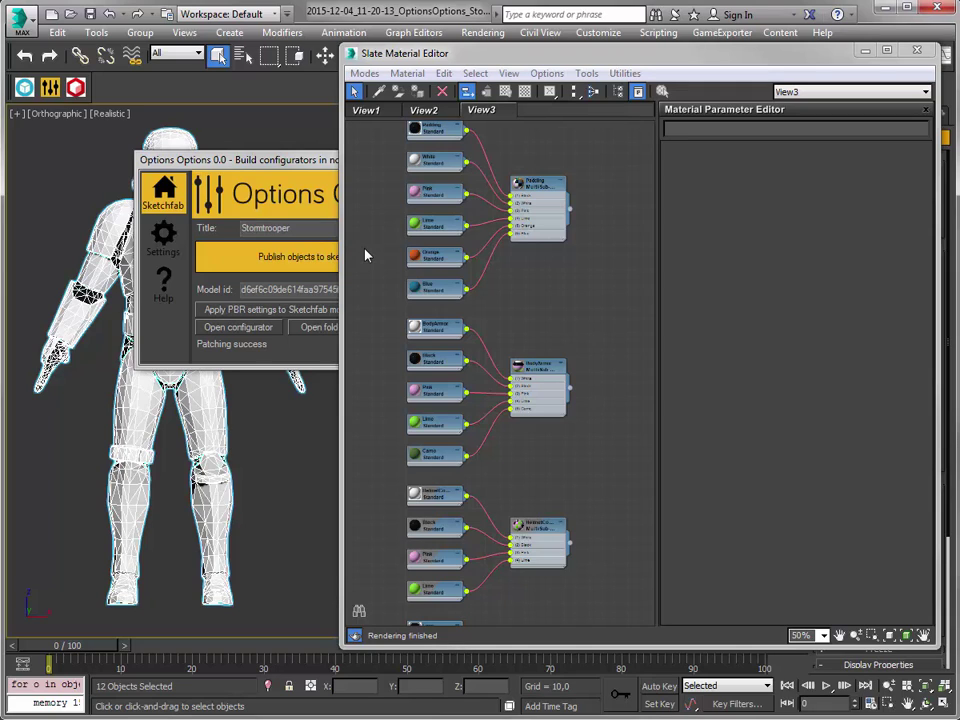
pyautogui.click(313, 160)
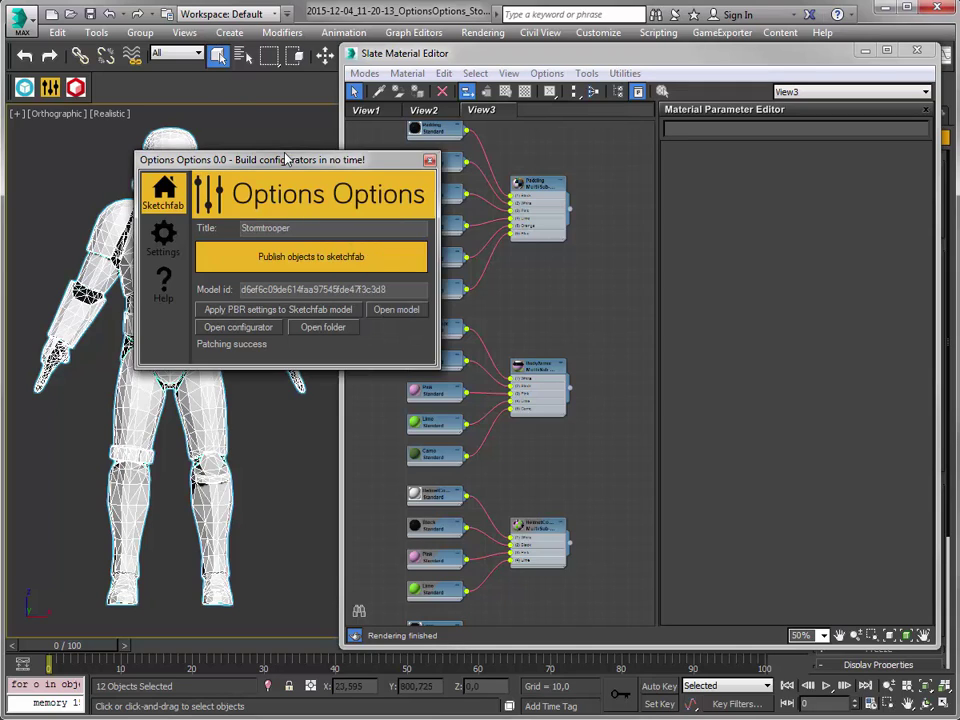
pyautogui.click(268, 309)
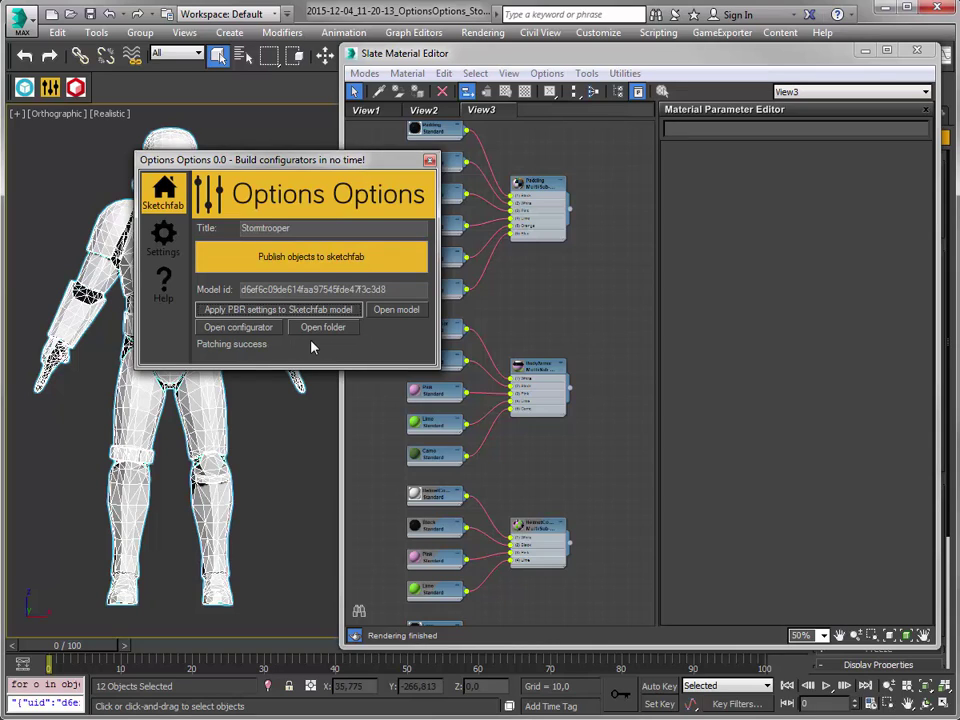
pyautogui.click(253, 328)
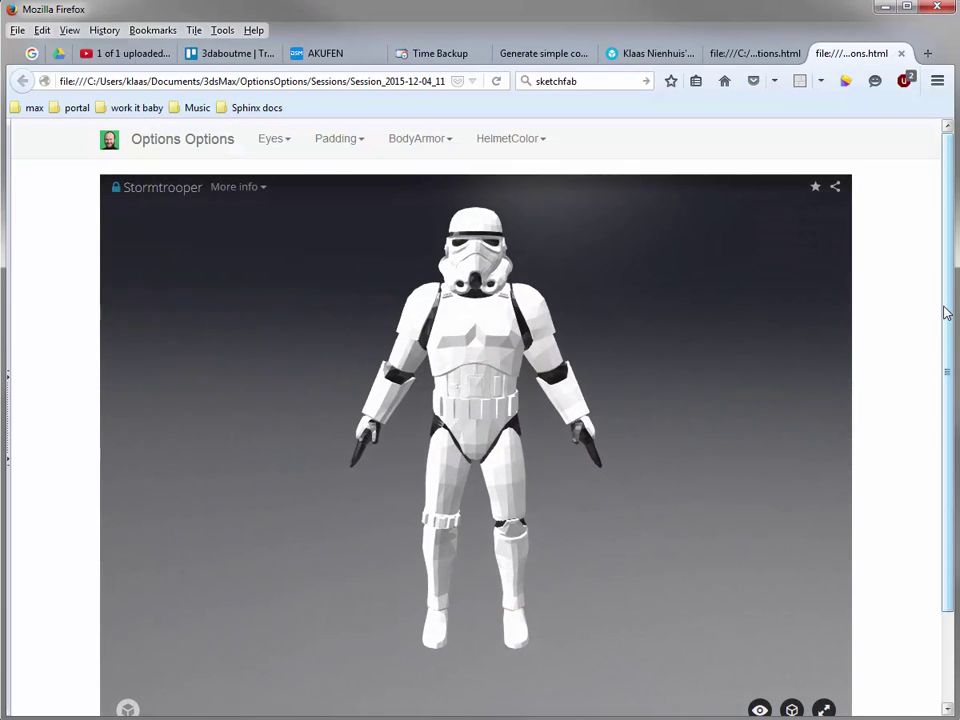
# Step: Set Eyes to Red, BodyArmor to Black and Padding to White
pyautogui.moveTo(954, 311)
pyautogui.mouseDown()
pyautogui.moveTo(950, 343)
pyautogui.moveTo(949, 334)
pyautogui.mouseUp()
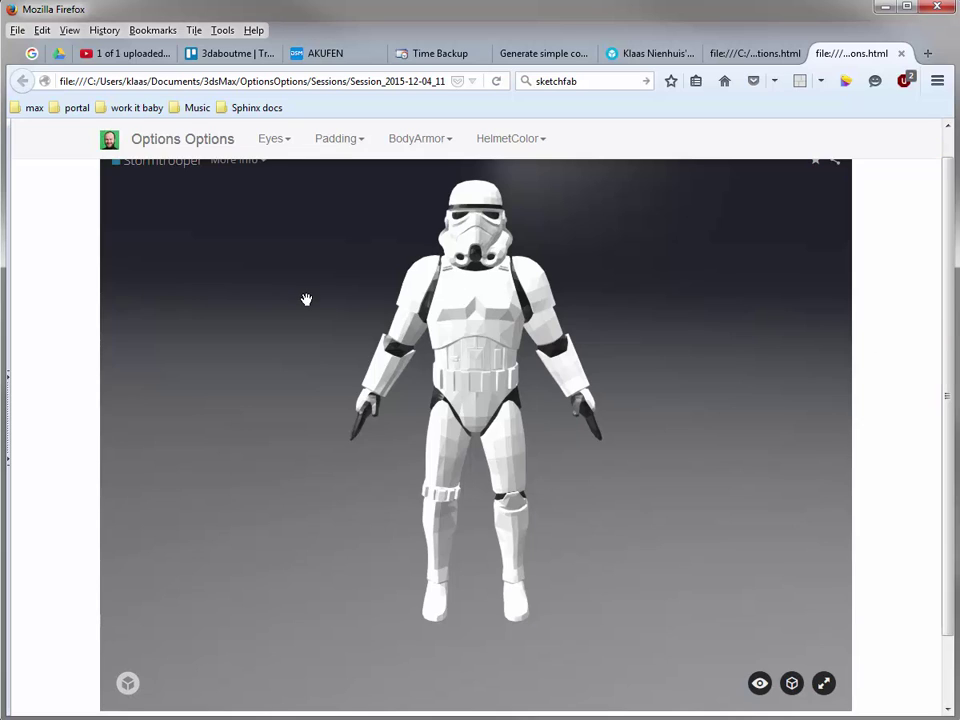
pyautogui.click(271, 140)
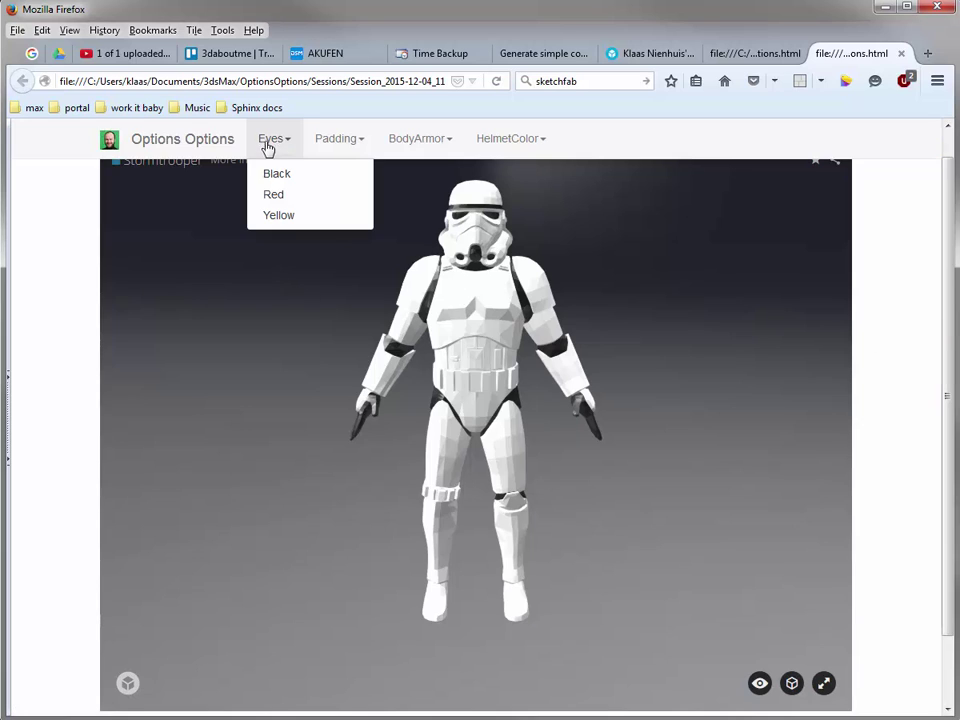
pyautogui.click(273, 194)
pyautogui.moveTo(500, 300); pyautogui.dragTo(530, 305)
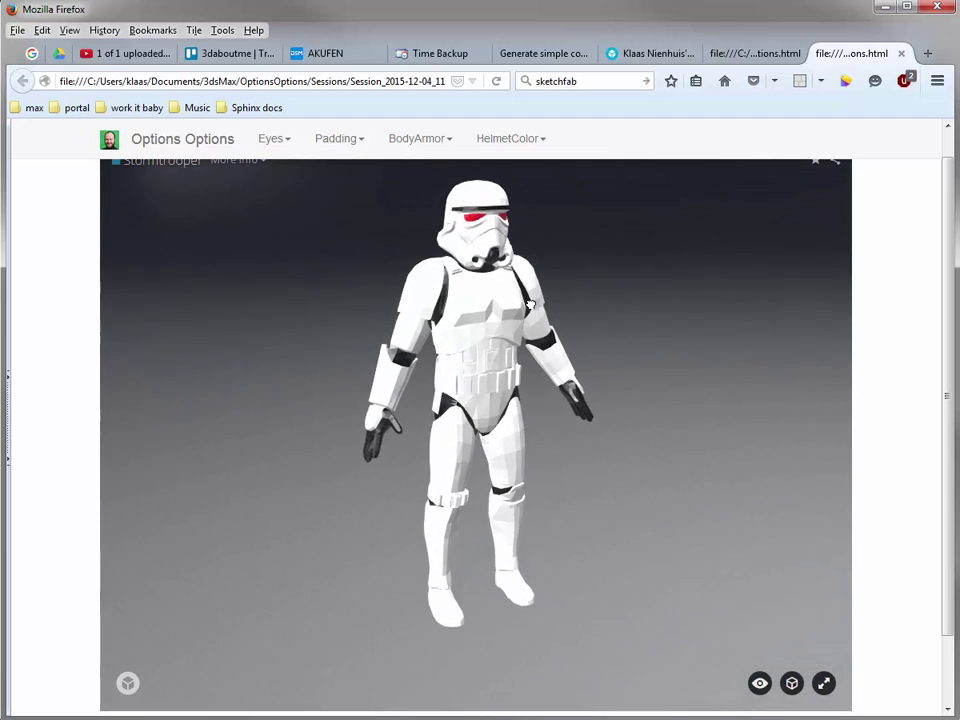
pyautogui.click(424, 144)
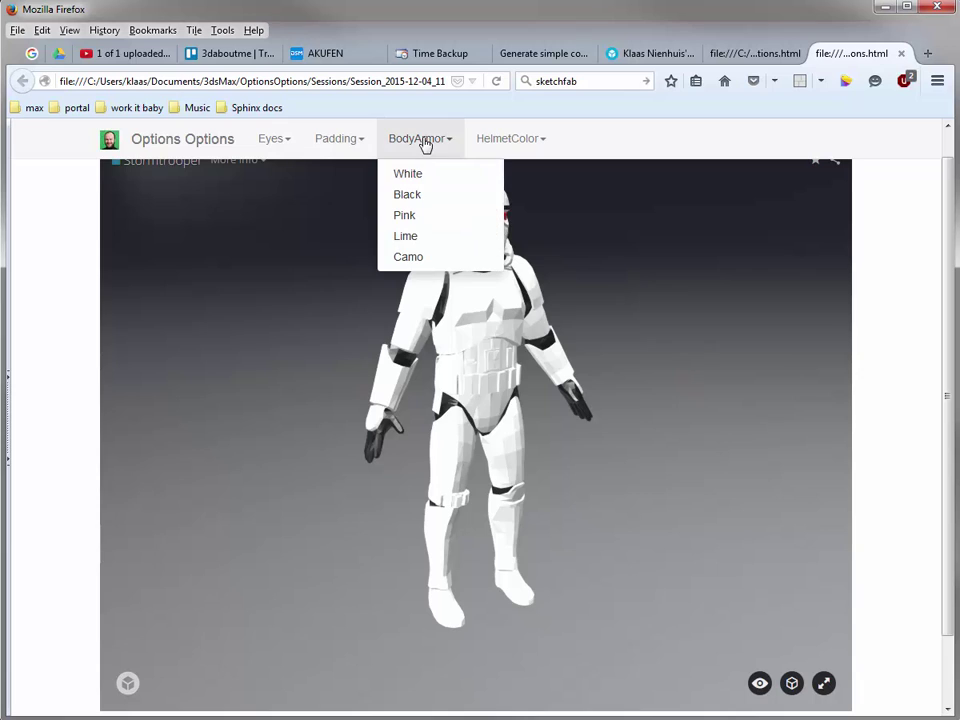
pyautogui.click(432, 199)
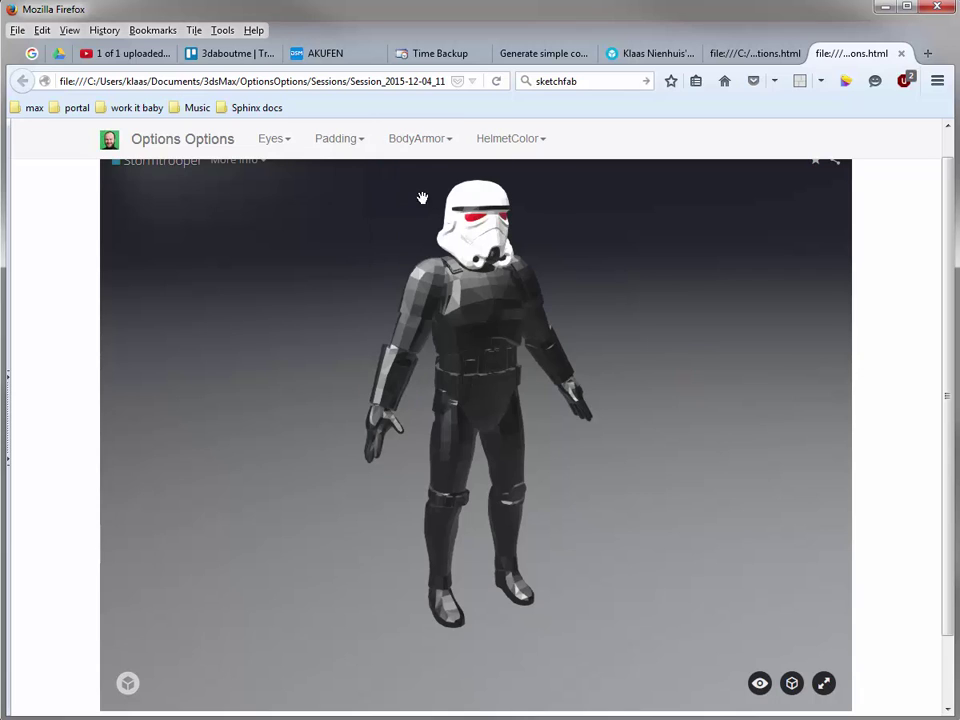
pyautogui.click(349, 144)
pyautogui.click(351, 195)
# Step: Switch BodyArmor to Camo and HelmetColor to Pink, orbiting the trooper to check
pyautogui.moveTo(438, 310)
pyautogui.mouseDown()
pyautogui.moveTo(345, 302)
pyautogui.moveTo(530, 277)
pyautogui.moveTo(581, 291)
pyautogui.moveTo(619, 281)
pyautogui.moveTo(391, 289)
pyautogui.mouseUp()
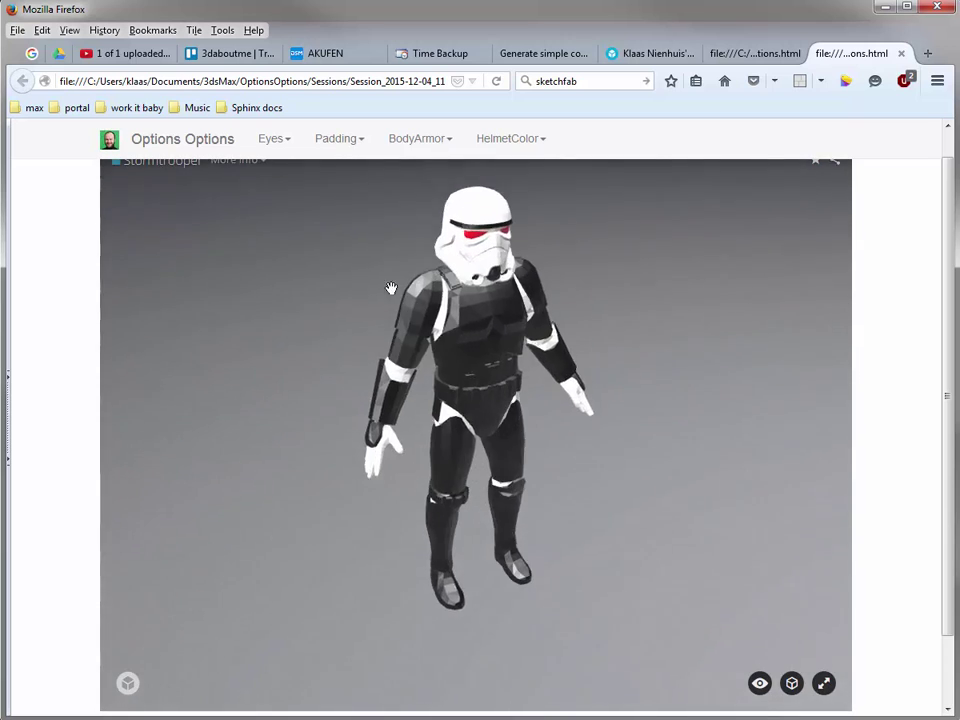
pyautogui.click(431, 141)
pyautogui.click(406, 257)
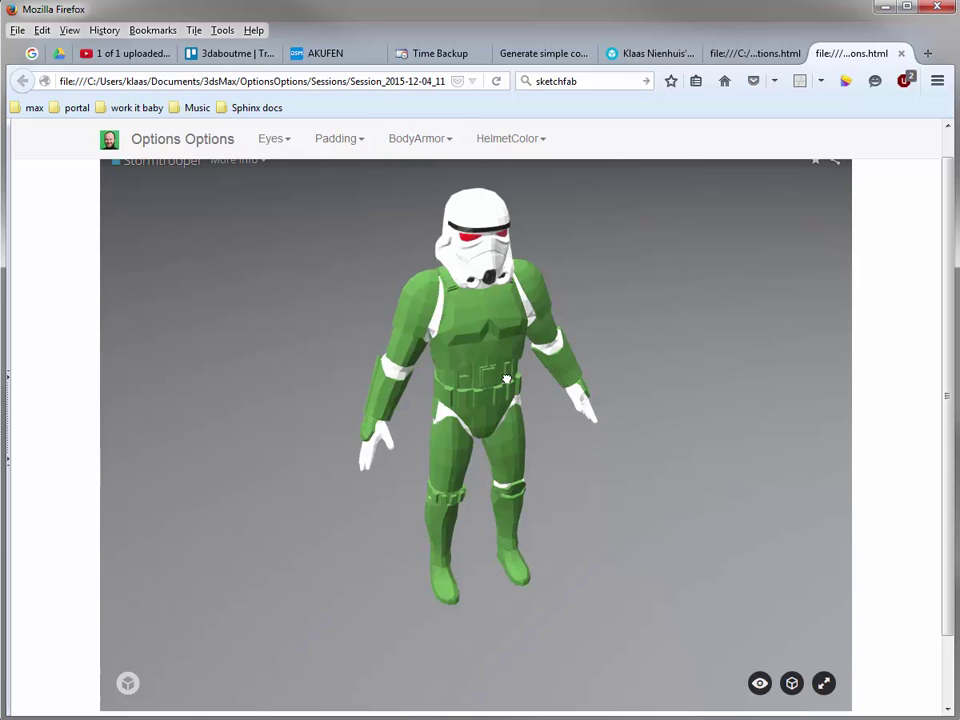
pyautogui.click(524, 146)
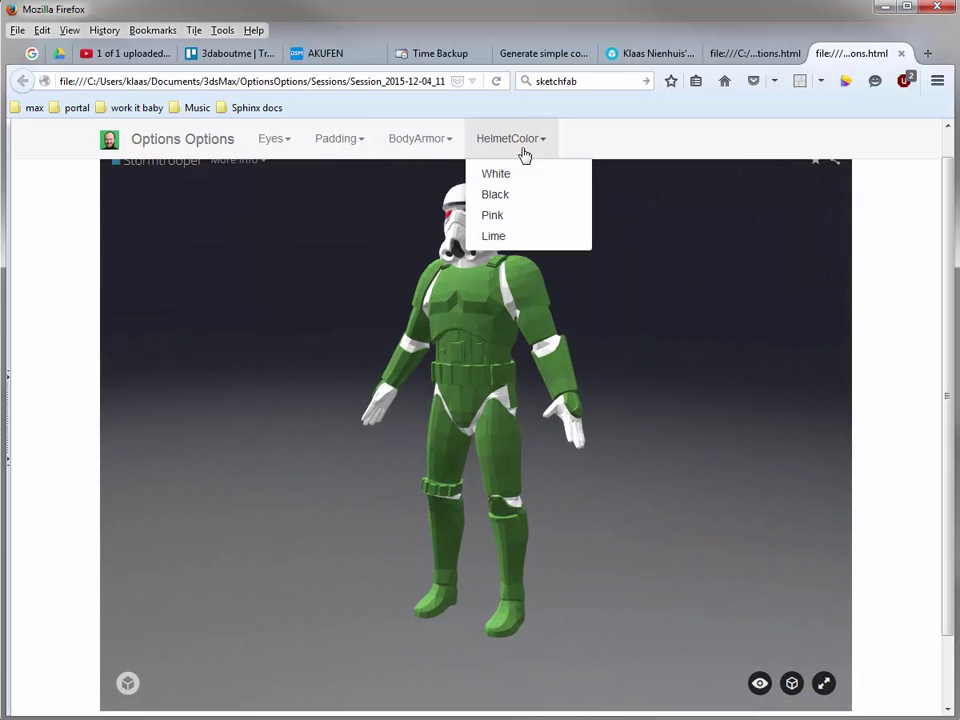
pyautogui.click(521, 214)
pyautogui.moveTo(462, 326)
pyautogui.mouseDown()
pyautogui.moveTo(581, 341)
pyautogui.moveTo(510, 364)
pyautogui.moveTo(538, 415)
pyautogui.mouseUp()
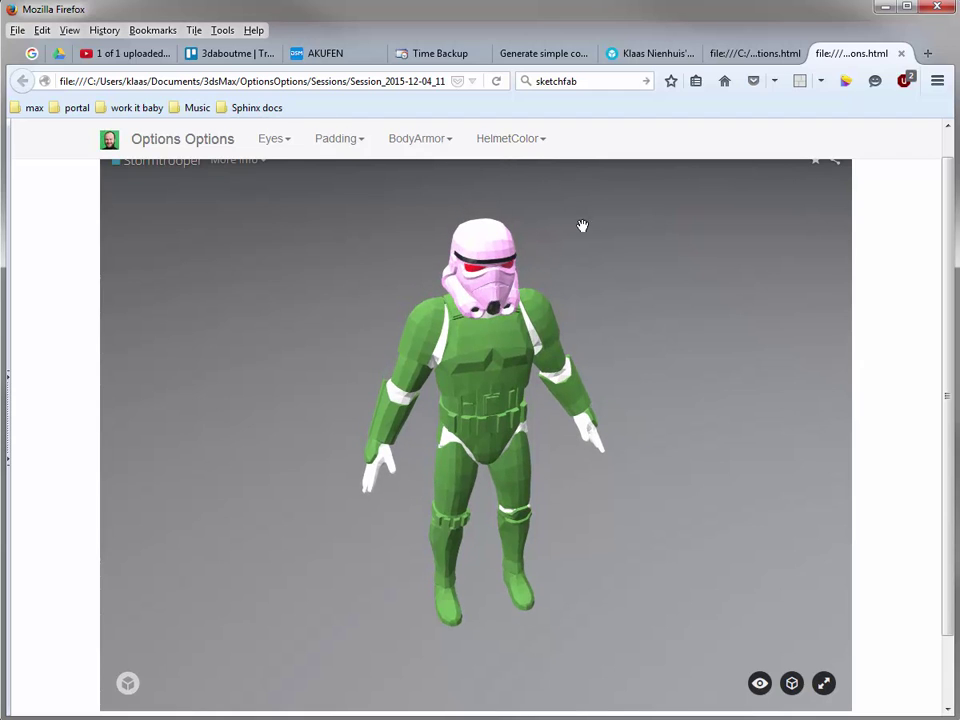
# Step: Reload the configurator to restore the all-white trooper and orbit it to the back
pyautogui.click(494, 82)
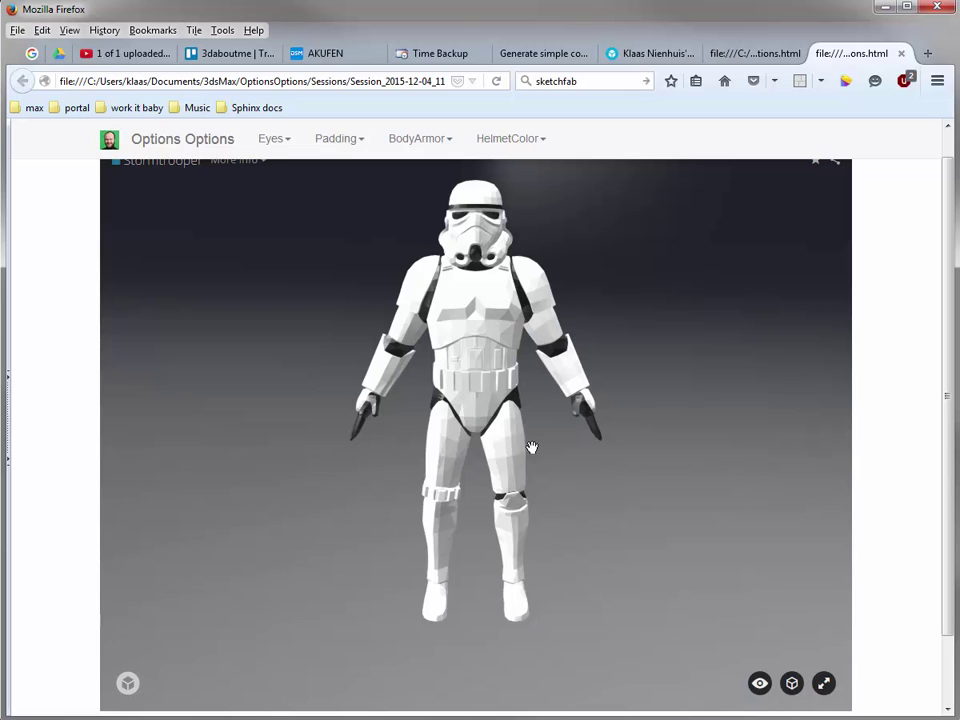
pyautogui.moveTo(370, 302)
pyautogui.mouseDown()
pyautogui.moveTo(561, 392)
pyautogui.moveTo(722, 398)
pyautogui.moveTo(643, 416)
pyautogui.moveTo(549, 401)
pyautogui.mouseUp()
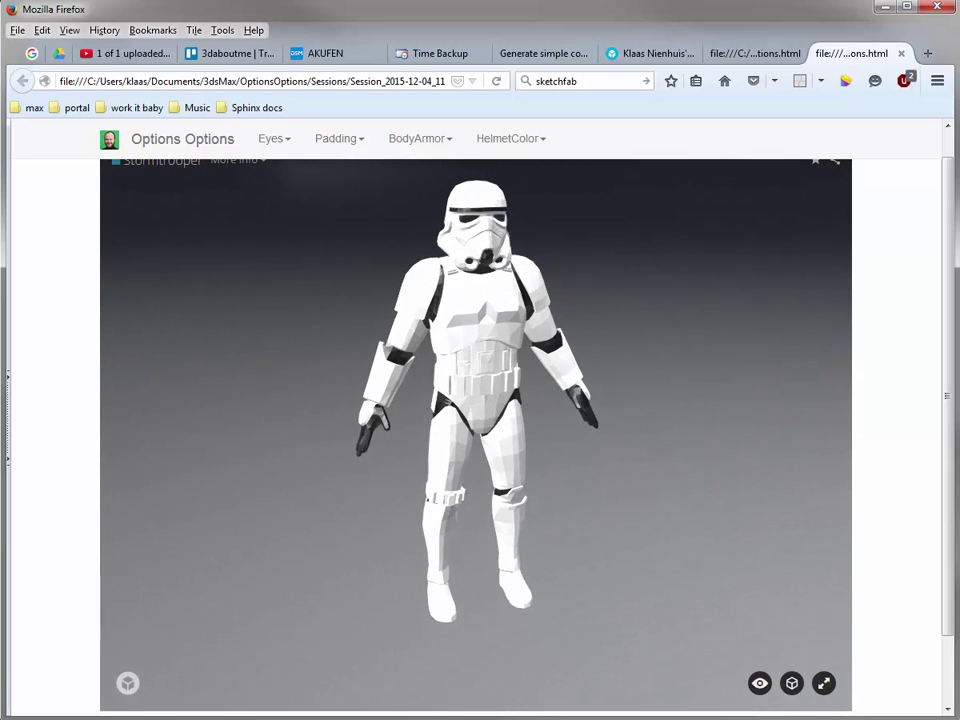